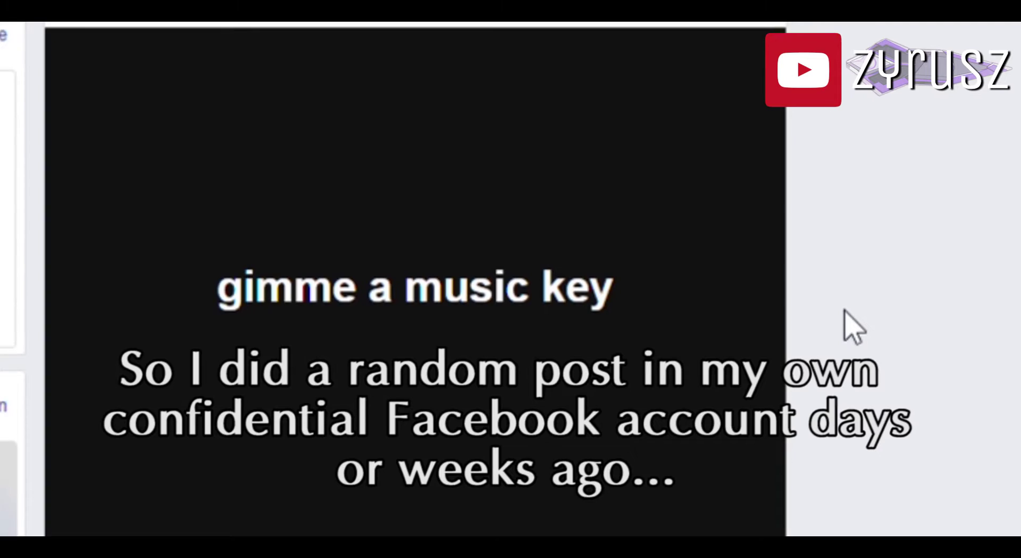
{"action": "scroll", "coordinate": [854, 325], "scroll_direction": "down", "scroll_amount": 4}
{"action": "scroll", "coordinate": [854, 326], "scroll_direction": "down", "scroll_amount": 4}
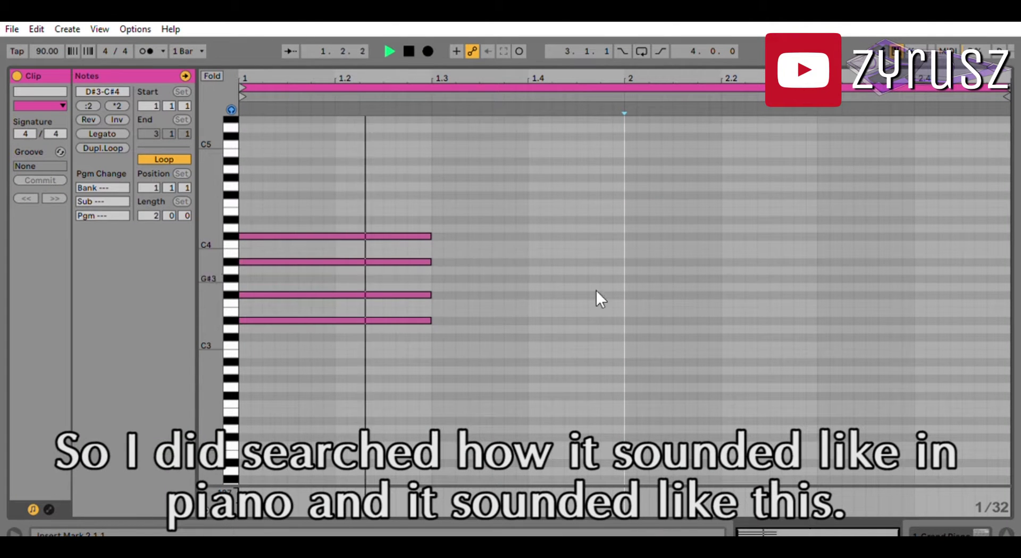
Step: Select all four notes of the chord, set their velocity to 127, and play the clip
{"action": "left_click_drag", "start_coordinate": [451, 209], "coordinate": [288, 439]}
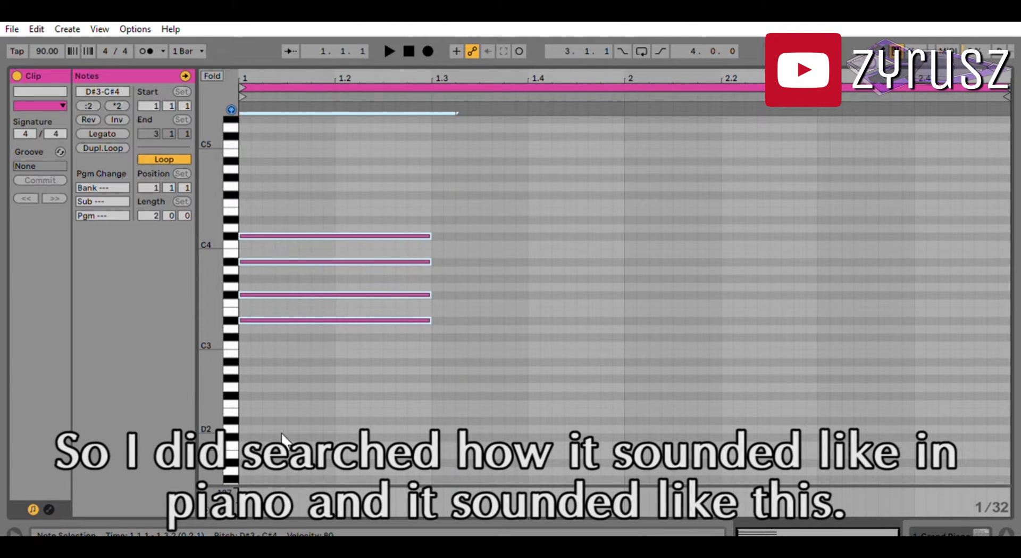
{"action": "key", "text": "space"}
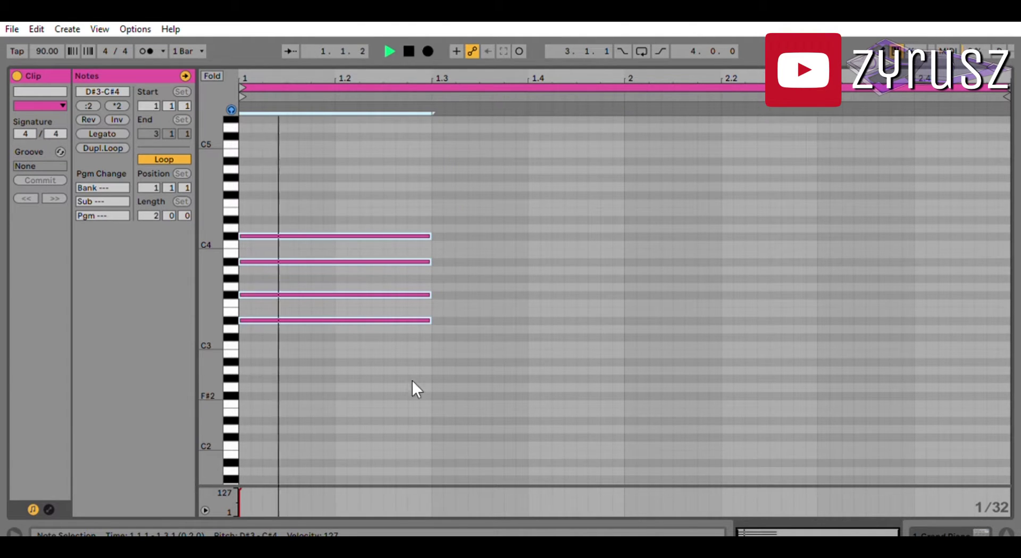
{"action": "key", "text": "space"}
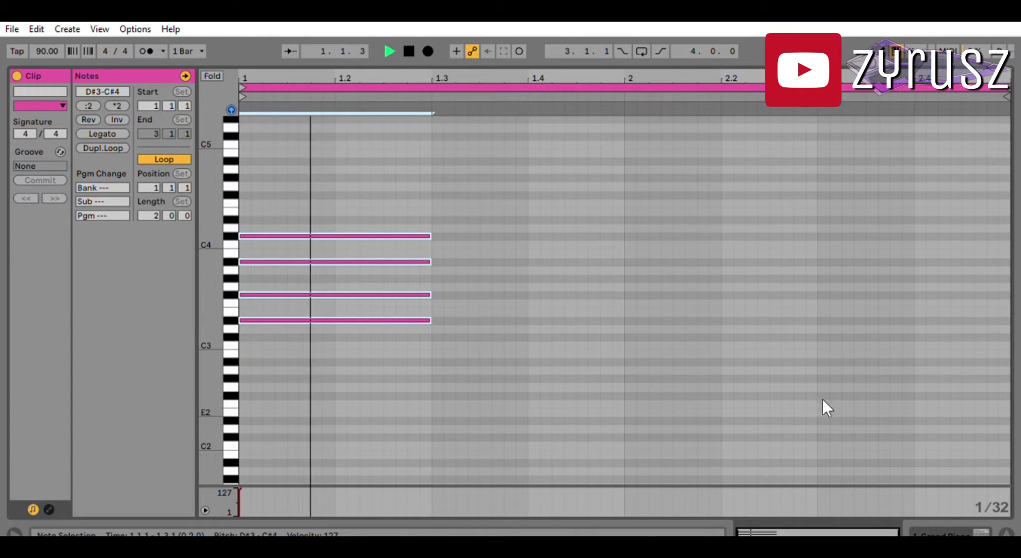
{"action": "left_click", "coordinate": [965, 529]}
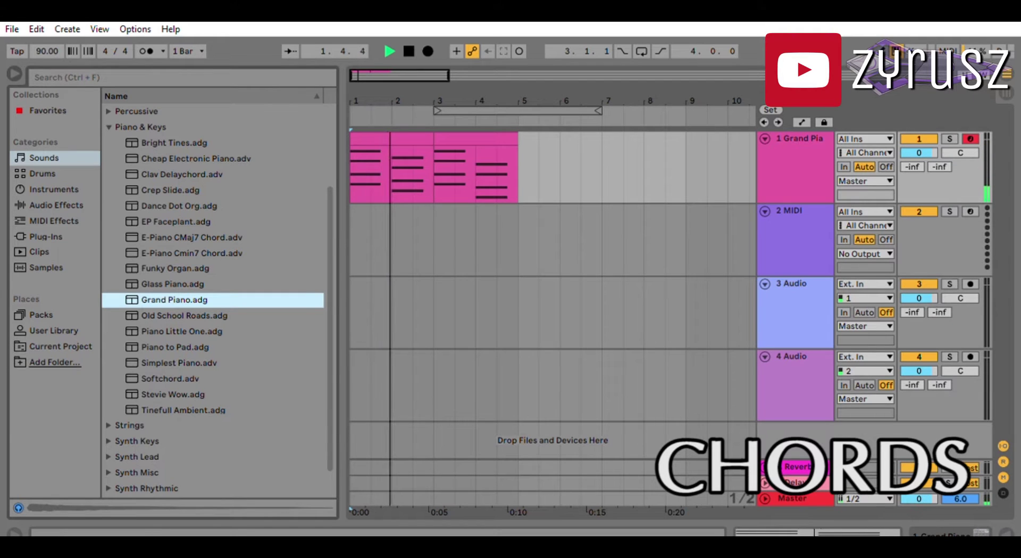
Step: Preview the LIFE Ambient rain recordings and place Rain - Inside Car 1 at the start of the first audio track
{"action": "left_click", "coordinate": [112, 127]}
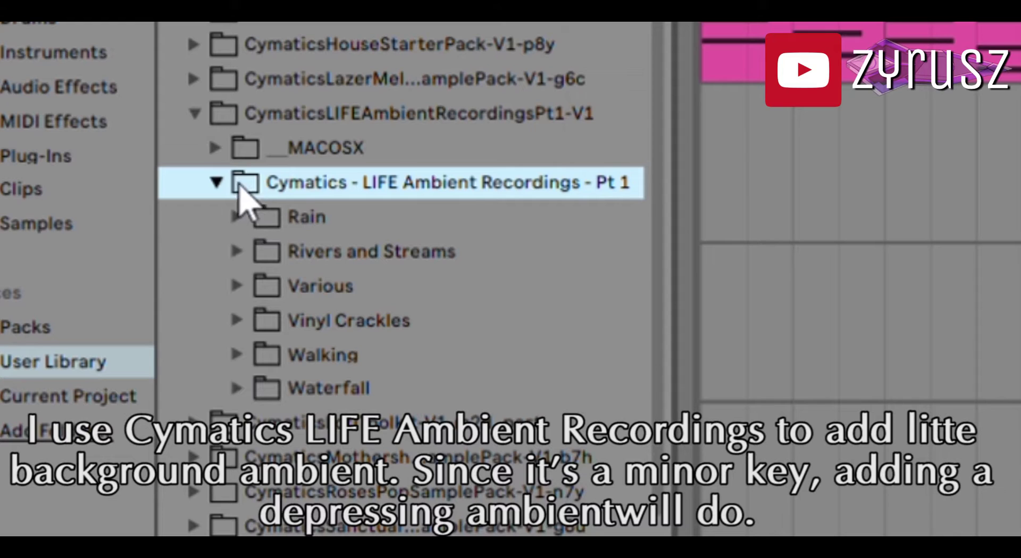
{"action": "left_click", "coordinate": [237, 216]}
{"action": "left_click", "coordinate": [291, 251]}
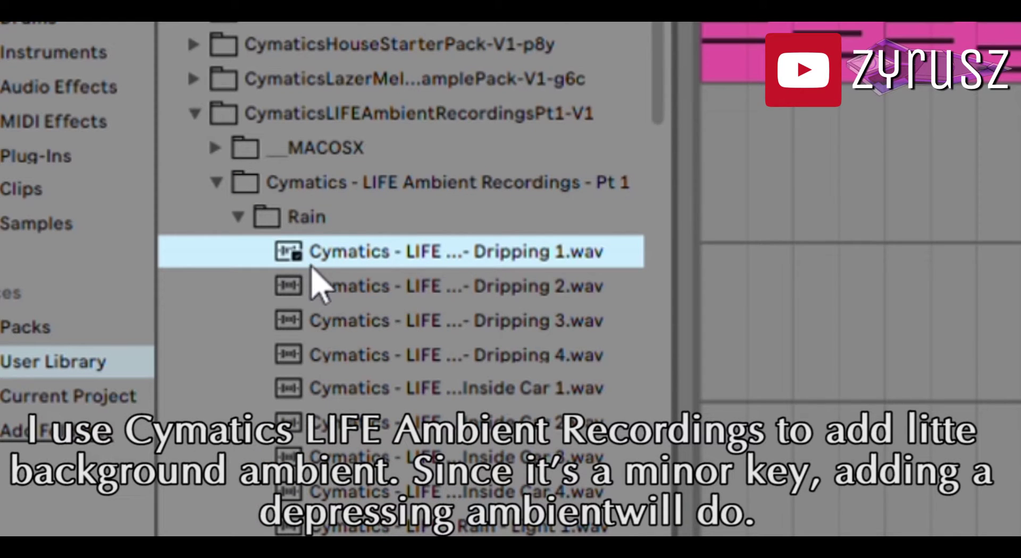
{"action": "left_click", "coordinate": [362, 388]}
{"action": "scroll", "coordinate": [334, 501], "scroll_direction": "down", "scroll_amount": 2}
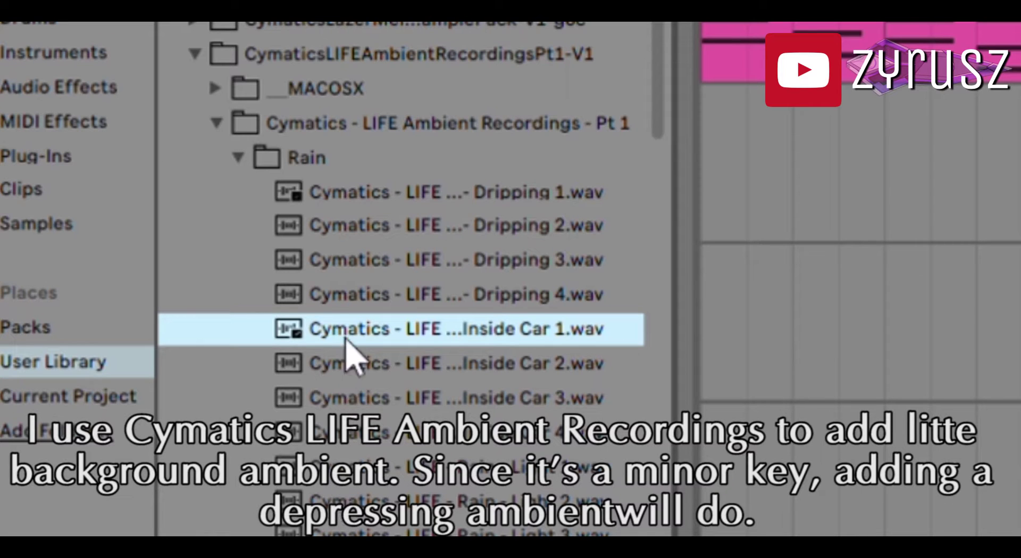
{"action": "left_click_drag", "start_coordinate": [284, 329], "coordinate": [95, 245]}
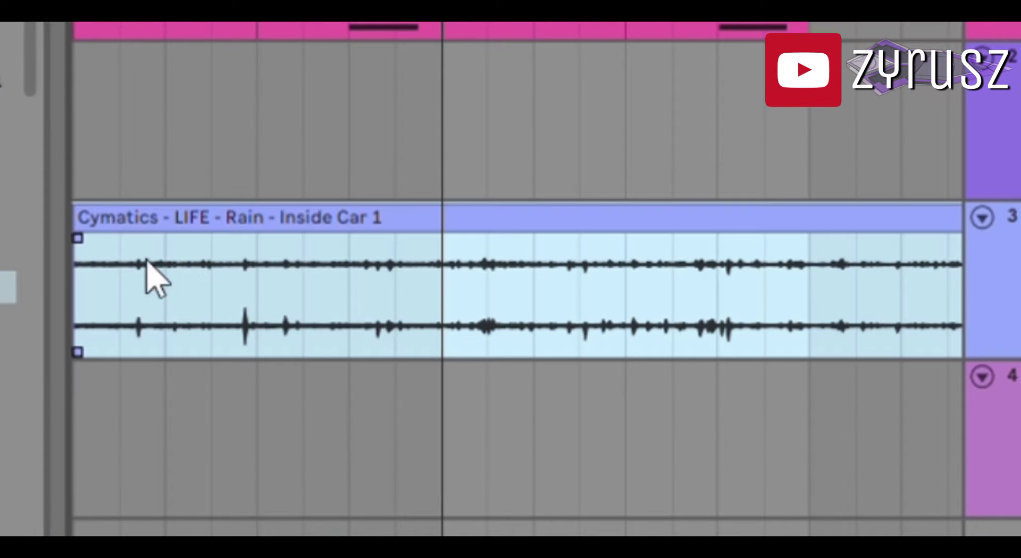
{"action": "key", "text": "space"}
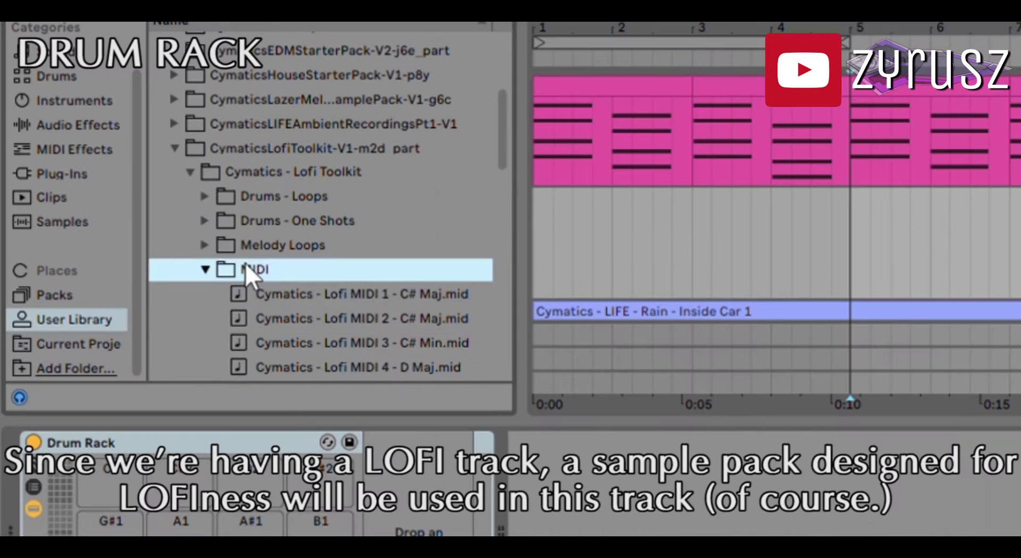
Step: Audition the Lofi Toolkit kick one-shots and load Lofi Kick 8 - F# into the Drum Rack
{"action": "left_click", "coordinate": [204, 269]}
{"action": "key", "text": "Up"}
{"action": "left_click", "coordinate": [205, 220]}
{"action": "key", "text": "Down"}
{"action": "key", "text": "Down"}
{"action": "key", "text": "Down"}
{"action": "key", "text": "Down"}
{"action": "key", "text": "Down"}
{"action": "key", "text": "Down"}
{"action": "key", "text": "Down"}
{"action": "key", "text": "Down"}
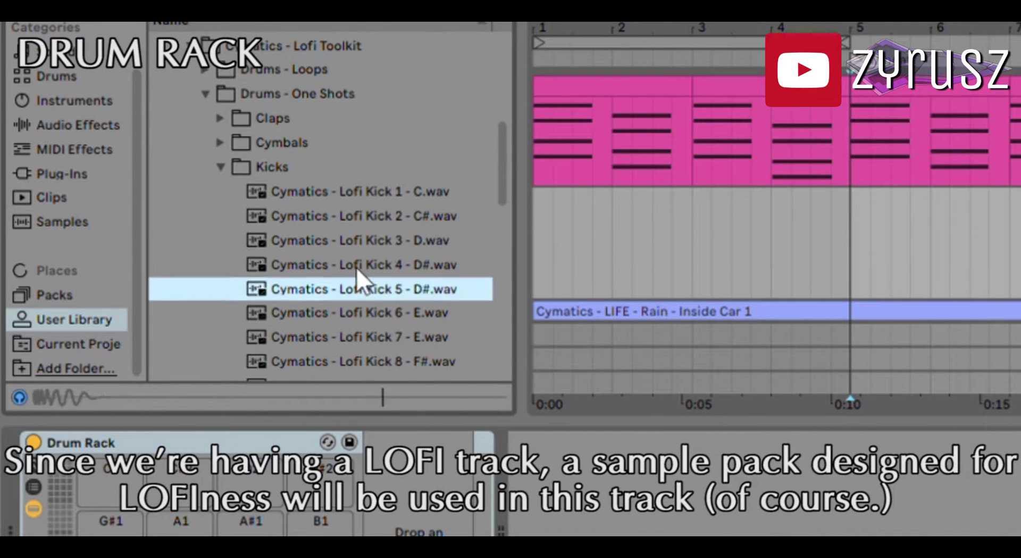
{"action": "scroll", "coordinate": [361, 261], "scroll_direction": "down", "scroll_amount": 2}
{"action": "key", "text": "Down"}
{"action": "key", "text": "Down"}
{"action": "key", "text": "Down"}
{"action": "key", "text": "Return"}
Step: Audition the Lofi Toolkit snare one-shots and load Lofi Snare 2 - C# into the Drum Rack
{"action": "key", "text": "Left"}
{"action": "key", "text": "Up"}
{"action": "key", "text": "Right"}
{"action": "key", "text": "Left"}
{"action": "key", "text": "Down"}
{"action": "key", "text": "Down"}
{"action": "key", "text": "Down"}
{"action": "key", "text": "Right"}
{"action": "key", "text": "Down"}
{"action": "key", "text": "Down"}
{"action": "key", "text": "Down"}
{"action": "key", "text": "Down"}
{"action": "key", "text": "Down"}
{"action": "key", "text": "Down"}
{"action": "key", "text": "Down"}
{"action": "key", "text": "Down"}
{"action": "key", "text": "Down"}
{"action": "key", "text": "Down"}
{"action": "key", "text": "Down"}
{"action": "key", "text": "Down"}
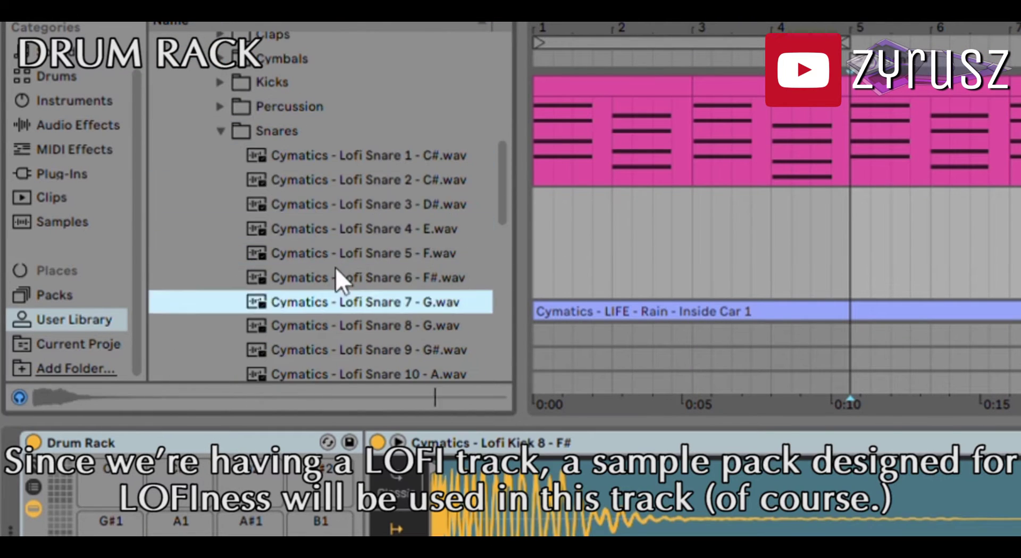
{"action": "key", "text": "Up"}
{"action": "key", "text": "Up"}
{"action": "key", "text": "Up"}
{"action": "key", "text": "Up"}
{"action": "key", "text": "Up"}
{"action": "key", "text": "Up"}
{"action": "key", "text": "Up"}
{"action": "key", "text": "Up"}
{"action": "key", "text": "Up"}
{"action": "key", "text": "Up"}
{"action": "key", "text": "Return"}
Step: Audition the Lofi Toolkit cymbal samples and load Lofi Closed Hihat 5 into the Drum Rack
{"action": "key", "text": "Left"}
{"action": "key", "text": "Left"}
{"action": "key", "text": "Up"}
{"action": "key", "text": "Up"}
{"action": "key", "text": "Up"}
{"action": "key", "text": "Right"}
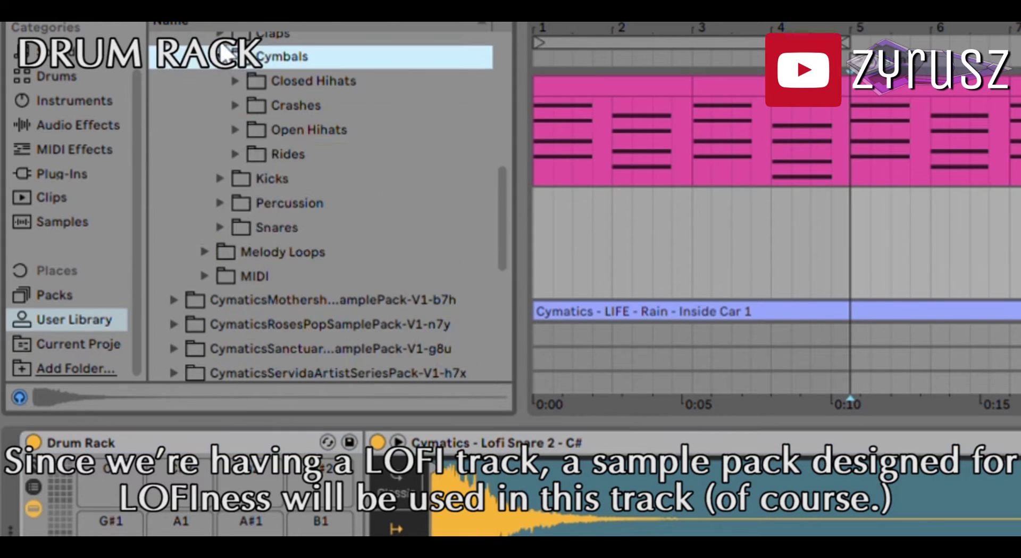
{"action": "key", "text": "Down"}
{"action": "key", "text": "Down"}
{"action": "key", "text": "Down"}
{"action": "key", "text": "Right"}
{"action": "key", "text": "Down"}
{"action": "key", "text": "Down"}
{"action": "key", "text": "Down"}
{"action": "key", "text": "Down"}
{"action": "key", "text": "Down"}
{"action": "key", "text": "Left"}
{"action": "key", "text": "Up"}
{"action": "key", "text": "Up"}
{"action": "key", "text": "Right"}
{"action": "key", "text": "Down"}
{"action": "key", "text": "Down"}
{"action": "key", "text": "Down"}
{"action": "key", "text": "Down"}
{"action": "key", "text": "Down"}
{"action": "key", "text": "Return"}
Step: Audition the Lofi Toolkit claps and load Lofi Clap 1 into the Drum Rack
{"action": "key", "text": "Left"}
{"action": "key", "text": "Left"}
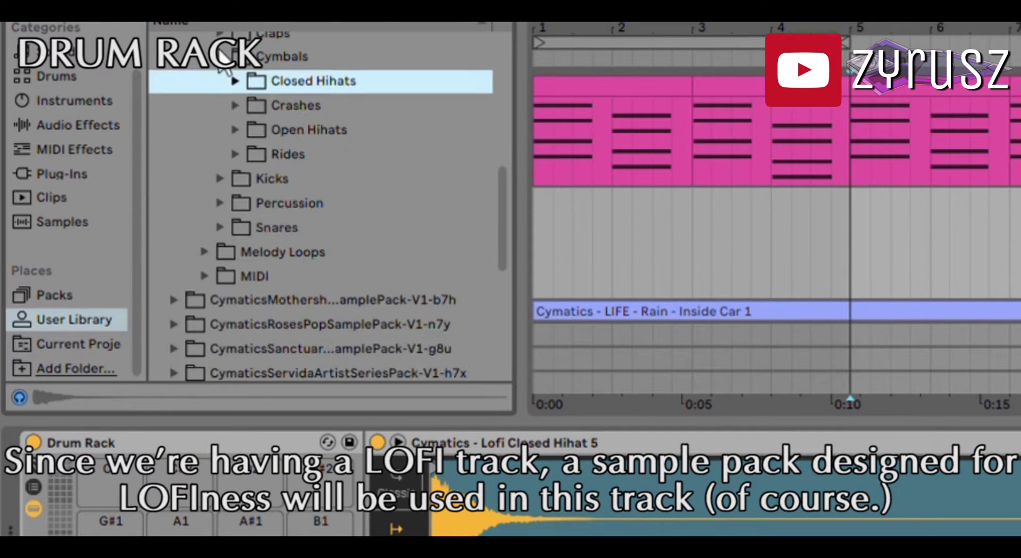
{"action": "key", "text": "Left"}
{"action": "key", "text": "Left"}
{"action": "key", "text": "Up"}
{"action": "key", "text": "Right"}
{"action": "key", "text": "Down"}
{"action": "key", "text": "Down"}
{"action": "key", "text": "Down"}
{"action": "key", "text": "Up"}
{"action": "key", "text": "Up"}
{"action": "key", "text": "Return"}
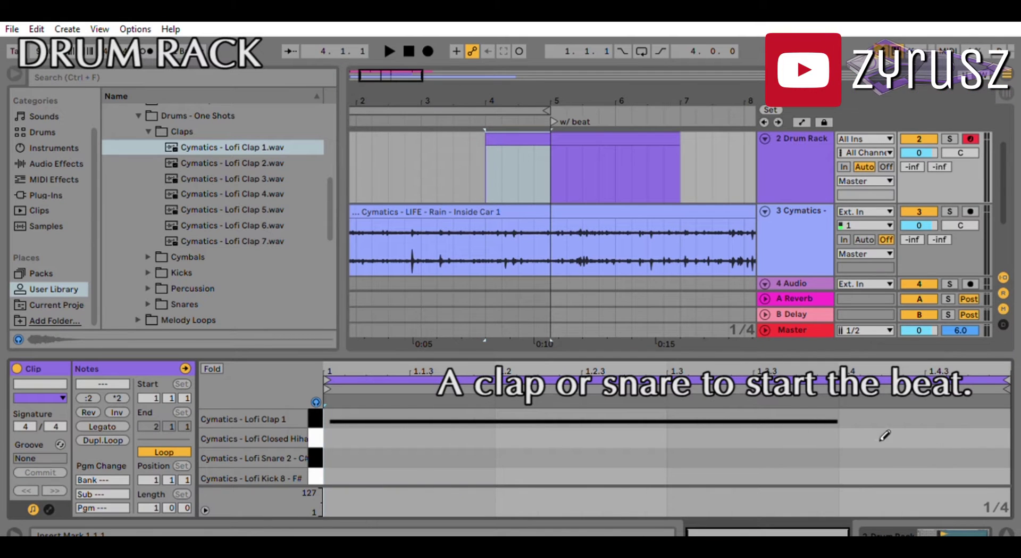
Step: Draw a Lofi Clap 1 note on the fourth beat of the drum clip at bar 4 and play it
{"action": "left_click", "coordinate": [880, 417]}
{"action": "key", "text": "space"}
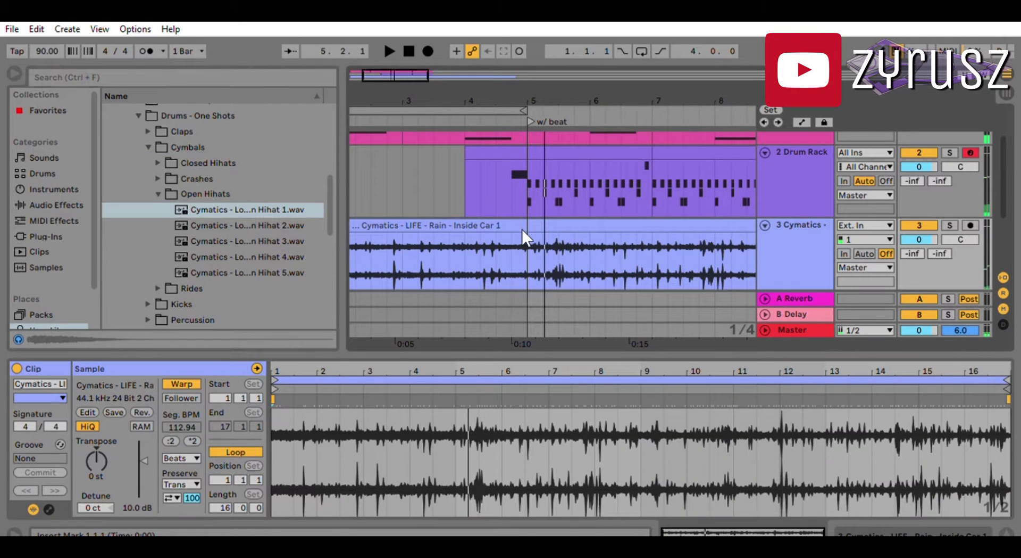
Step: Delete the short piece of the rain recording just before bar 5 to leave a gap ahead of the beat
{"action": "left_click_drag", "start_coordinate": [526, 229], "coordinate": [511, 228]}
{"action": "key", "text": "Delete"}
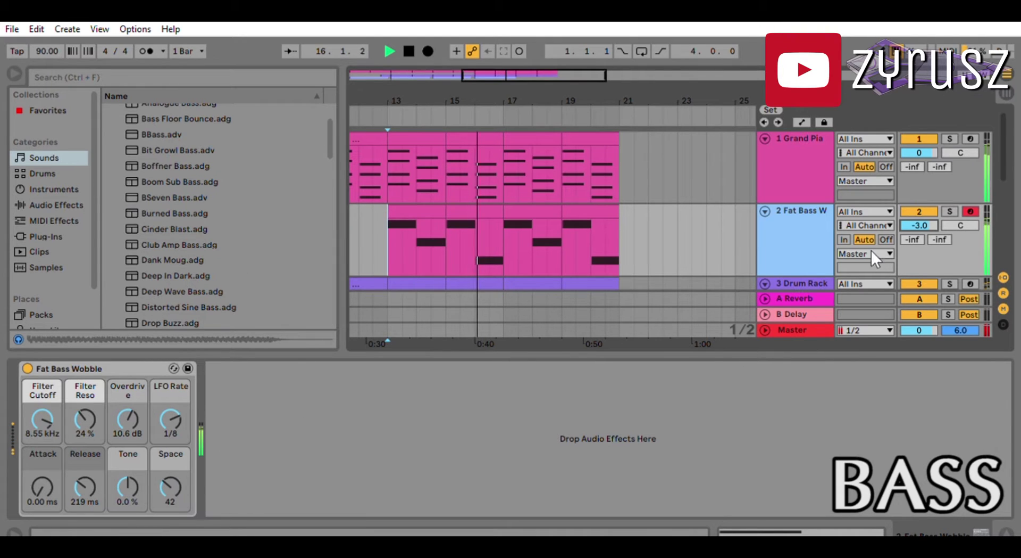
Step: Select the Fat Bass Wobble track, and open the first Lofi MIDI 15 clip on the MINI 1OSC track for inspection
{"action": "left_click", "coordinate": [817, 242]}
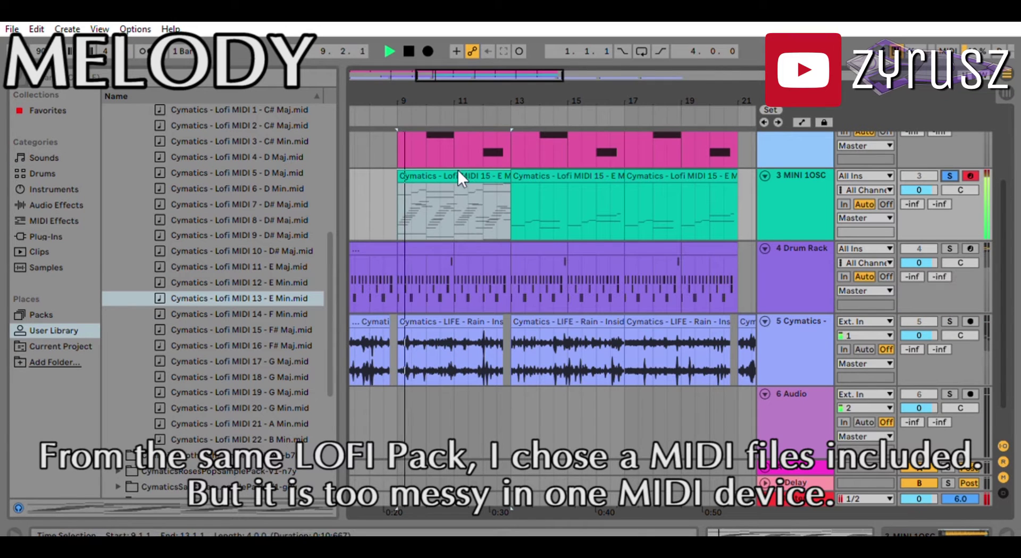
{"action": "double_click", "coordinate": [459, 175]}
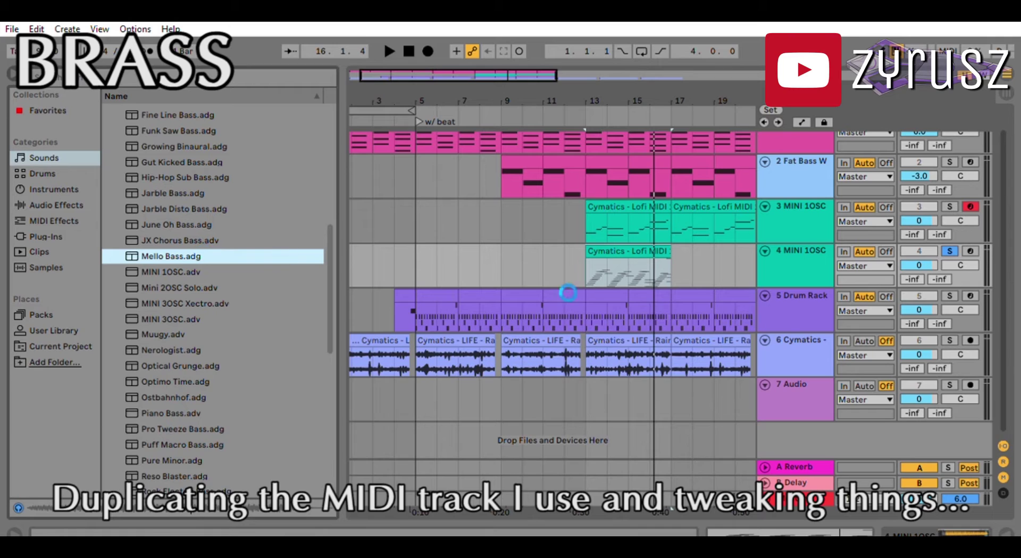
Step: Raise the Mello Bass instrument's Volume macro and set the Mello Bass track volume to -2 dB
{"action": "key", "text": "space"}
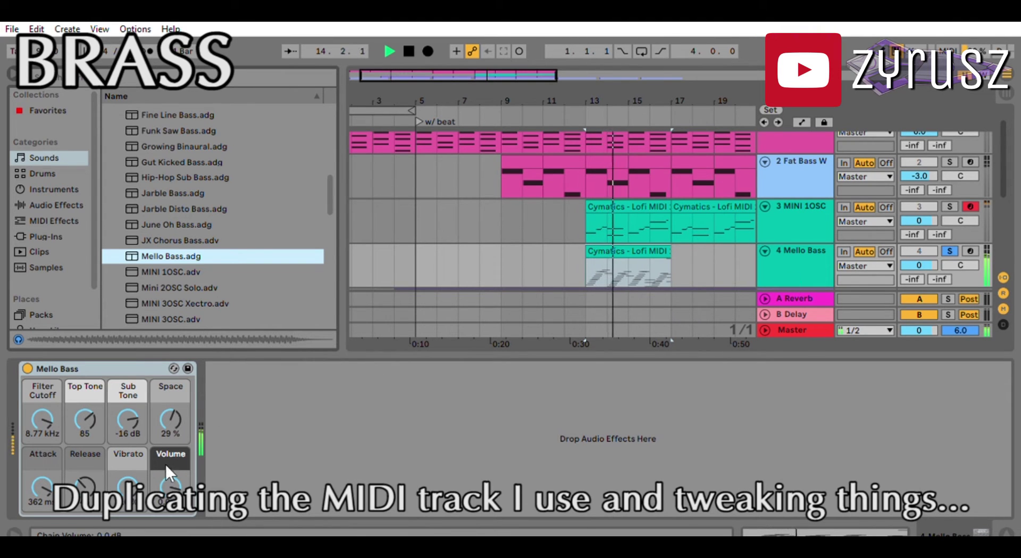
{"action": "left_click_drag", "start_coordinate": [169, 472], "coordinate": [169, 459]}
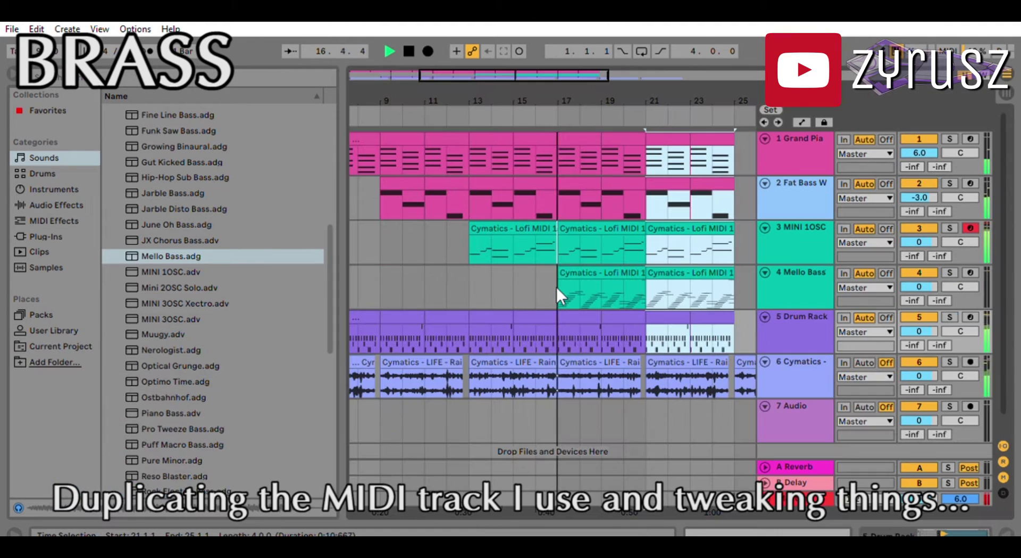
{"action": "left_click", "coordinate": [561, 283]}
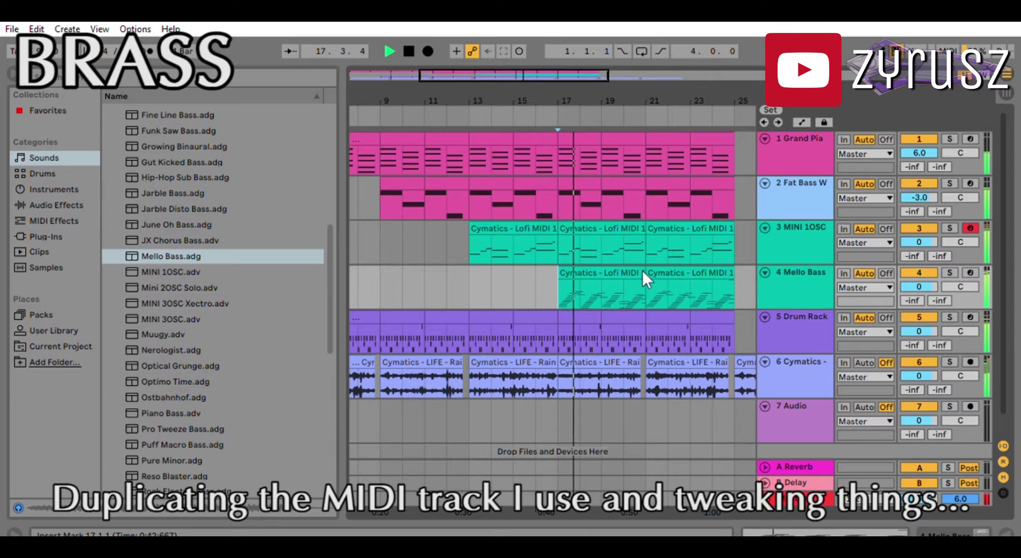
{"action": "type", "text": "-2"}
{"action": "key", "text": "Return"}
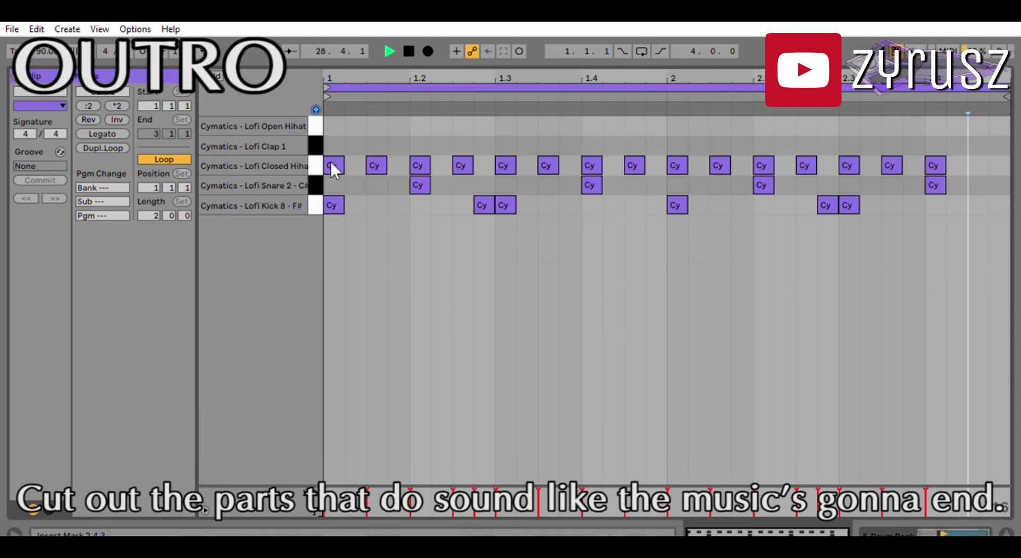
Step: Delete all closed hi-hat notes from the outro drum clip and return to the arrangement with playback running
{"action": "left_click", "coordinate": [318, 160]}
{"action": "key", "text": "Delete"}
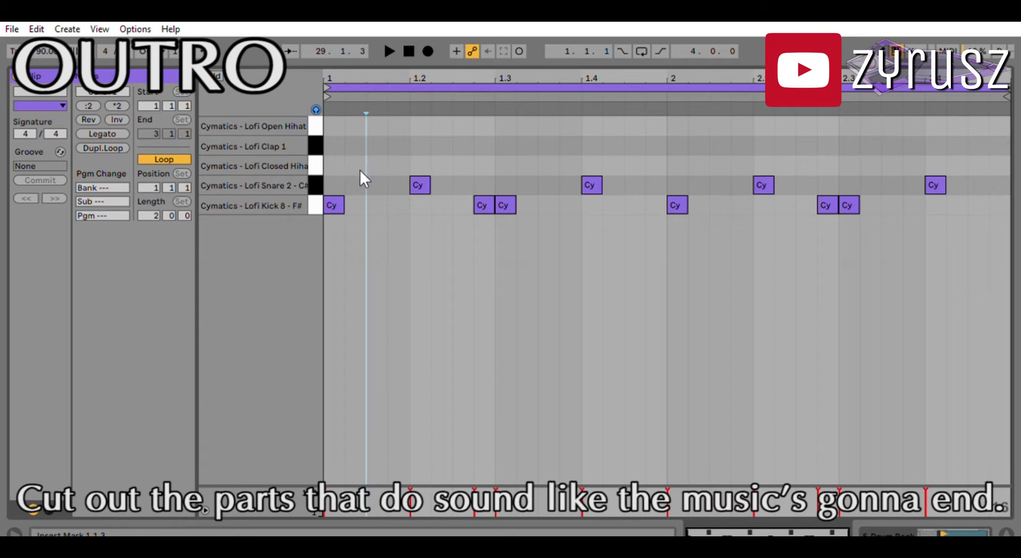
{"action": "key", "text": "space"}
{"action": "left_click", "coordinate": [1008, 529]}
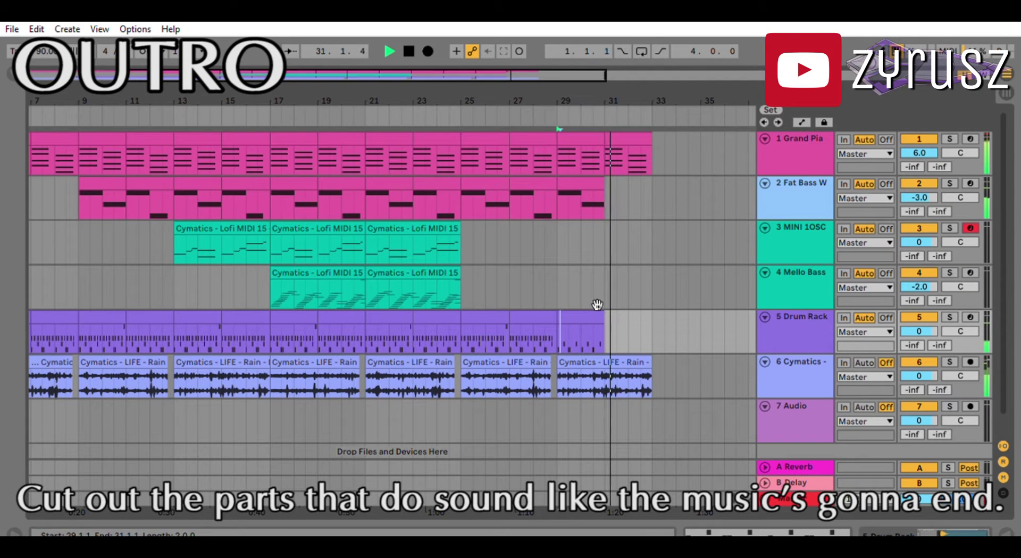
Step: Duplicate the drum clip at bars 29 to 31 directly after itself and play the song from the start
{"action": "left_click", "coordinate": [593, 309]}
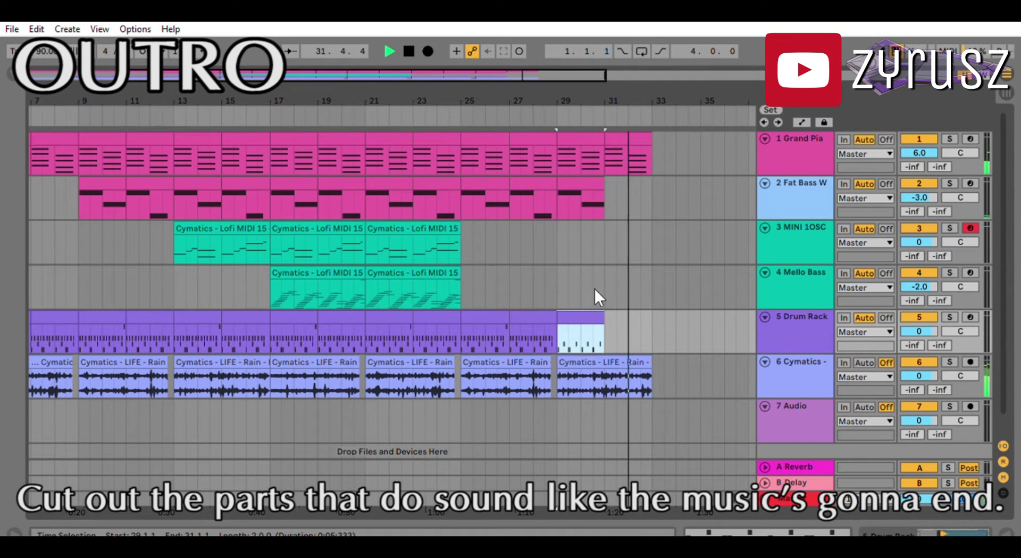
{"action": "key", "text": "ctrl+d"}
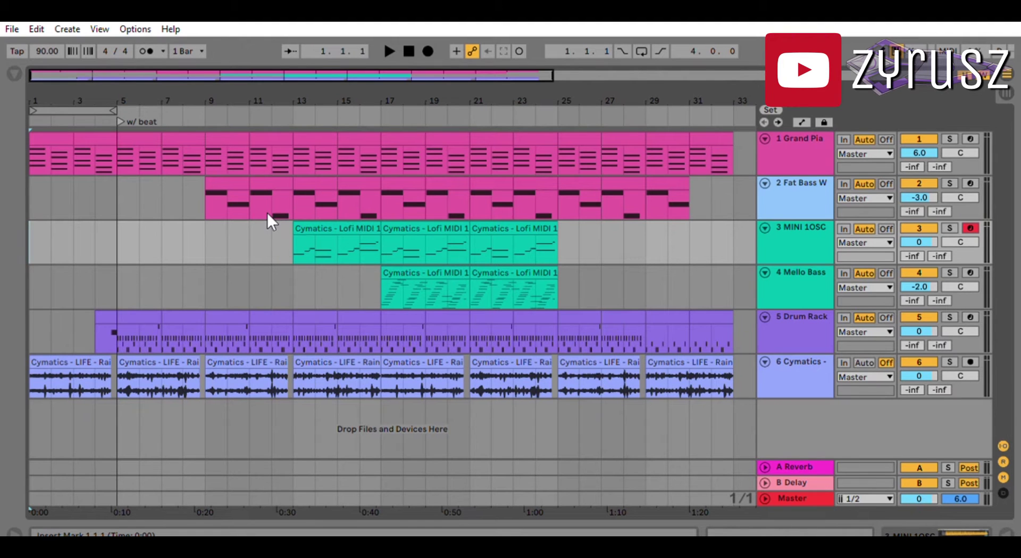
{"action": "key", "text": "space"}
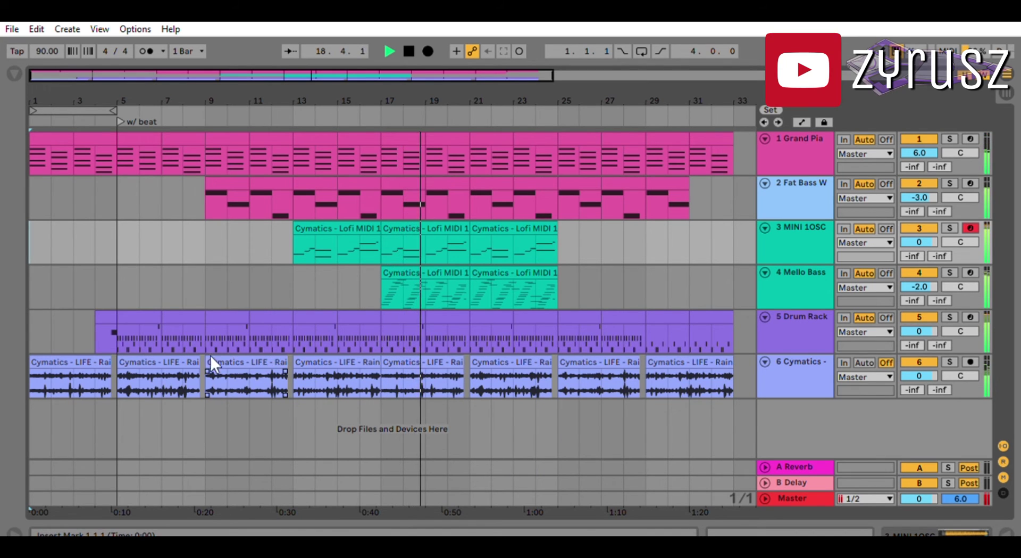
Step: Replace the separate rain clips from bar 9 onward by extending the bar 5 rain clip to bar 33, and save the set
{"action": "left_click", "coordinate": [231, 356]}
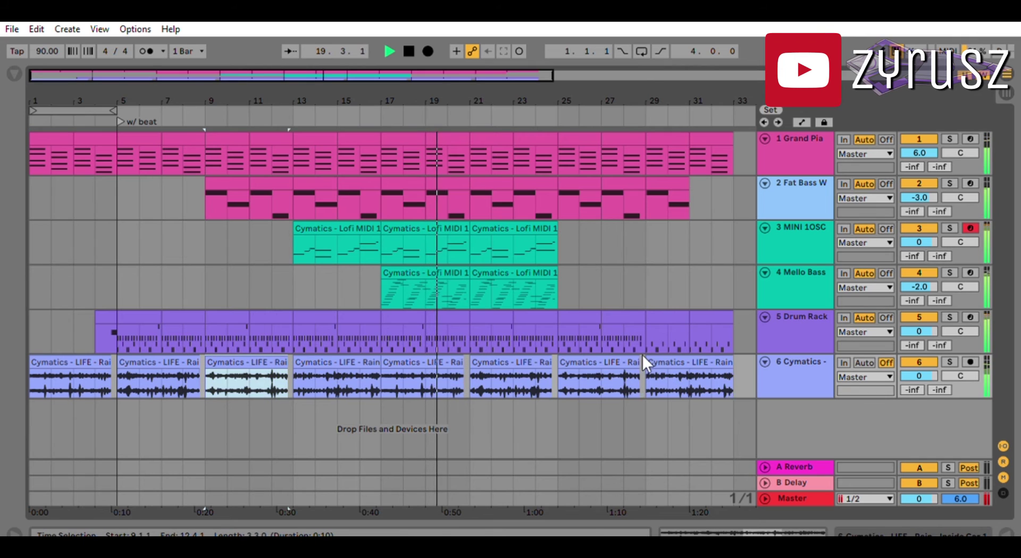
{"action": "left_click", "coordinate": [646, 361], "text": "shift"}
{"action": "key", "text": "Delete"}
{"action": "left_click_drag", "start_coordinate": [202, 358], "coordinate": [743, 362]}
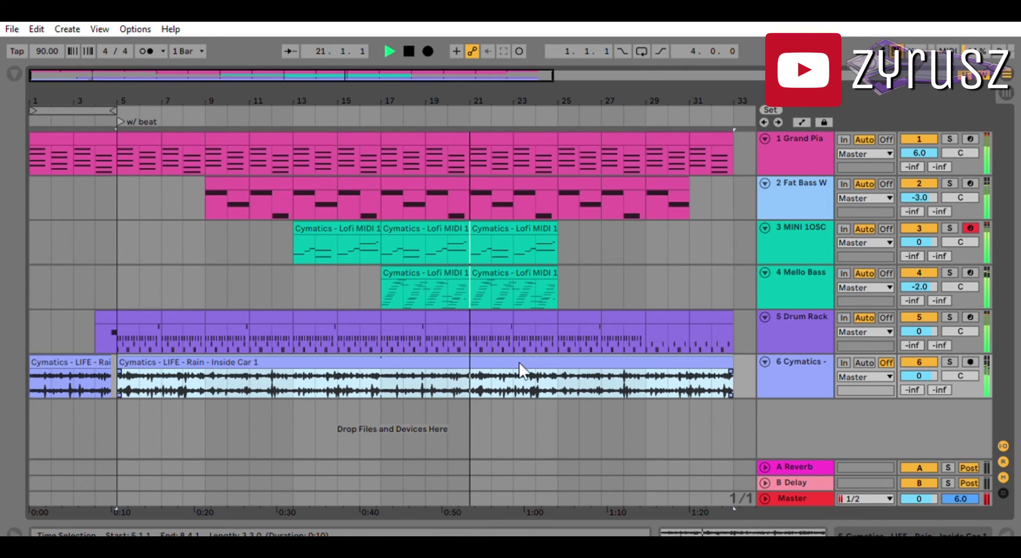
{"action": "left_click", "coordinate": [471, 370]}
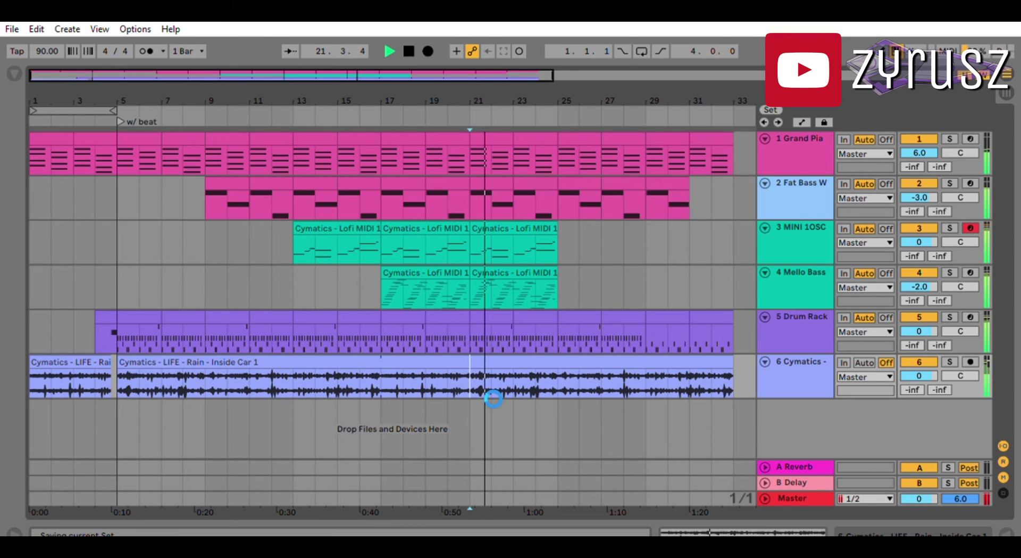
{"action": "key", "text": "ctrl+s"}
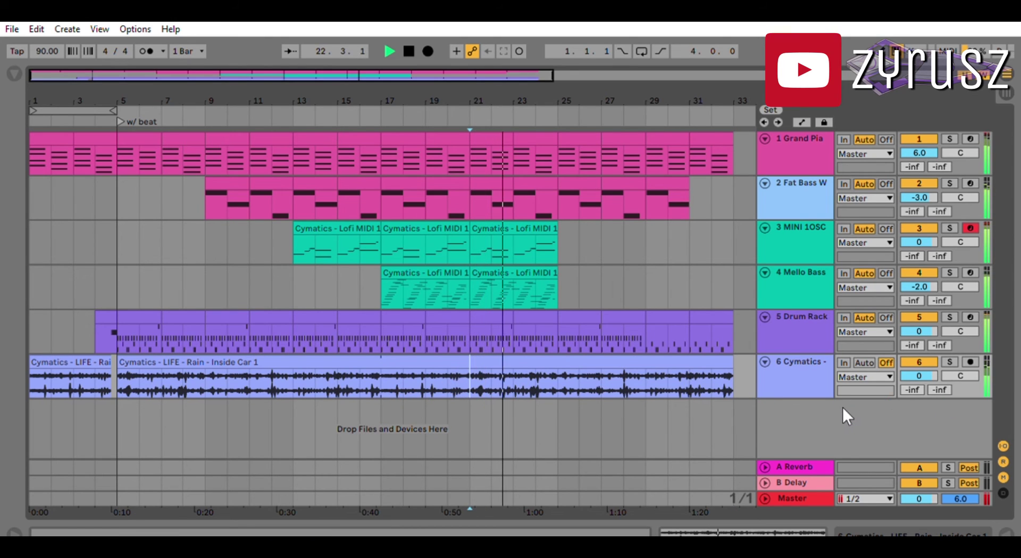